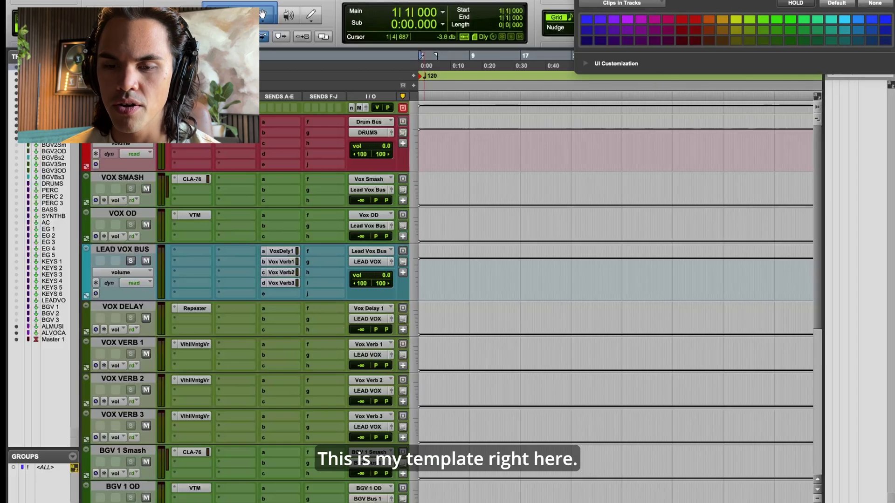
Select in turn the Drum Bus, VOX SMASH, VOX OD, LEAD VOX BUS, ALL MUSIC and Master 1 tracks.
{"action": "left_click", "coordinate": [10, 66]}
{"action": "left_click", "coordinate": [126, 180]}
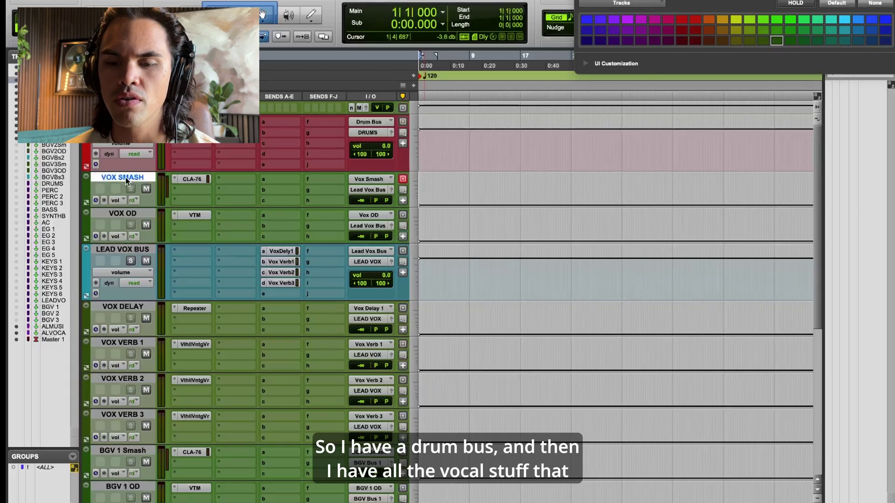
{"action": "left_click", "coordinate": [124, 214]}
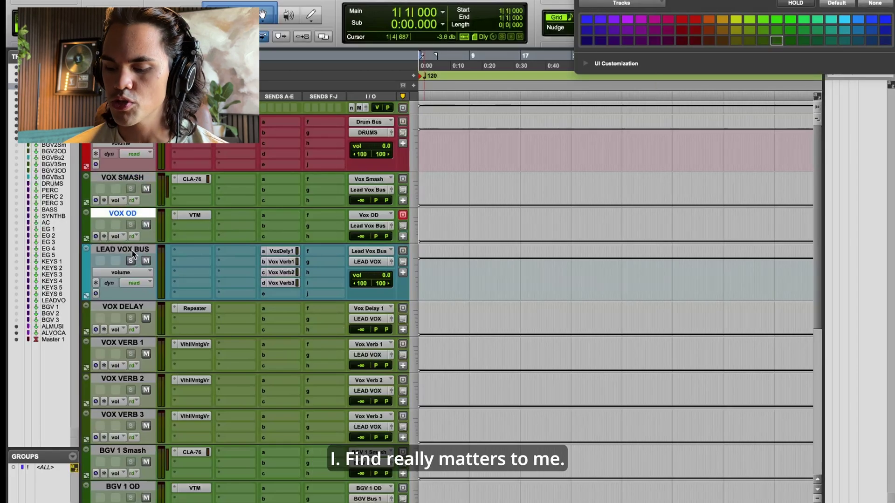
{"action": "left_click", "coordinate": [132, 251]}
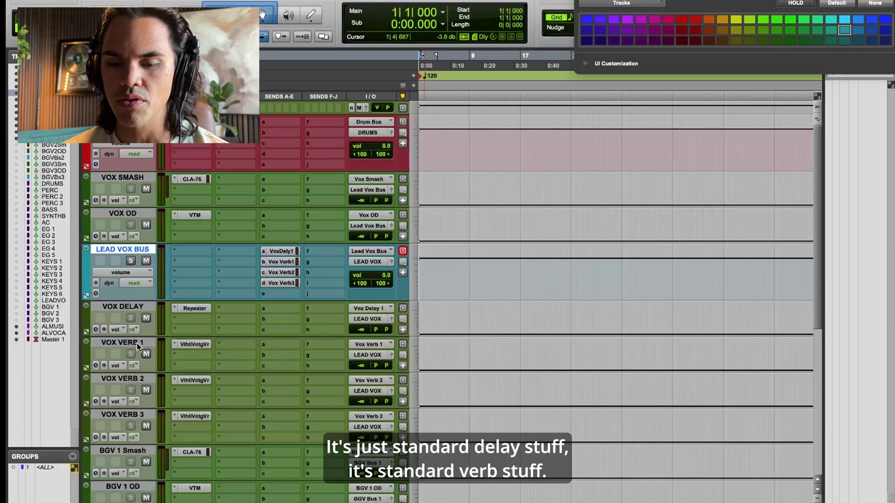
{"action": "left_click", "coordinate": [139, 178]}
{"action": "left_click", "coordinate": [141, 216]}
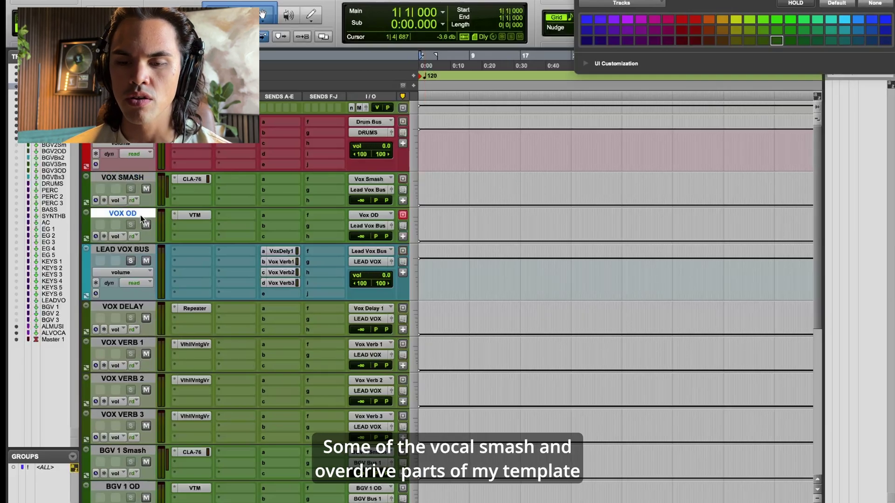
{"action": "scroll", "coordinate": [122, 293], "scroll_direction": "down", "scroll_amount": 5}
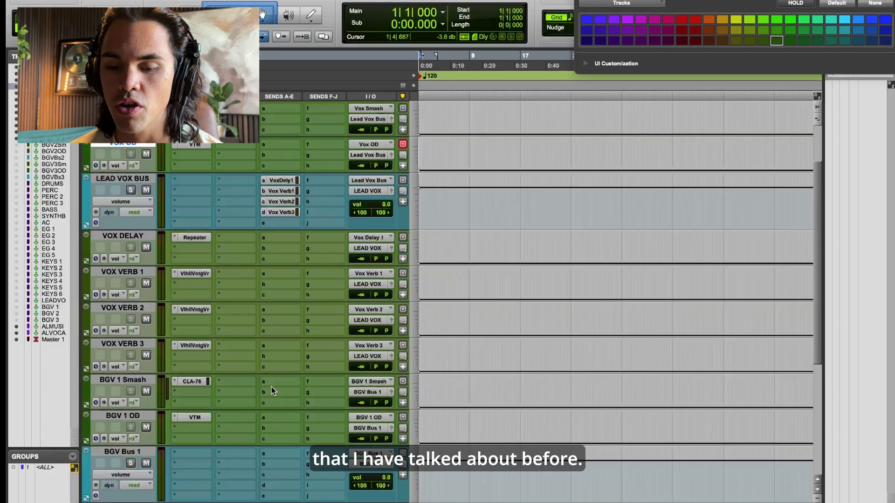
{"action": "scroll", "coordinate": [123, 292], "scroll_direction": "down", "scroll_amount": 8}
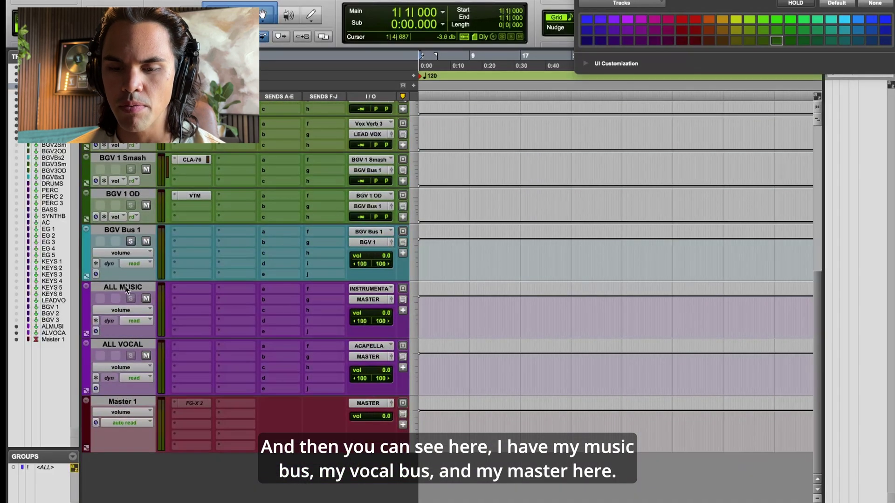
{"action": "left_click", "coordinate": [125, 286]}
{"action": "left_click", "coordinate": [125, 401]}
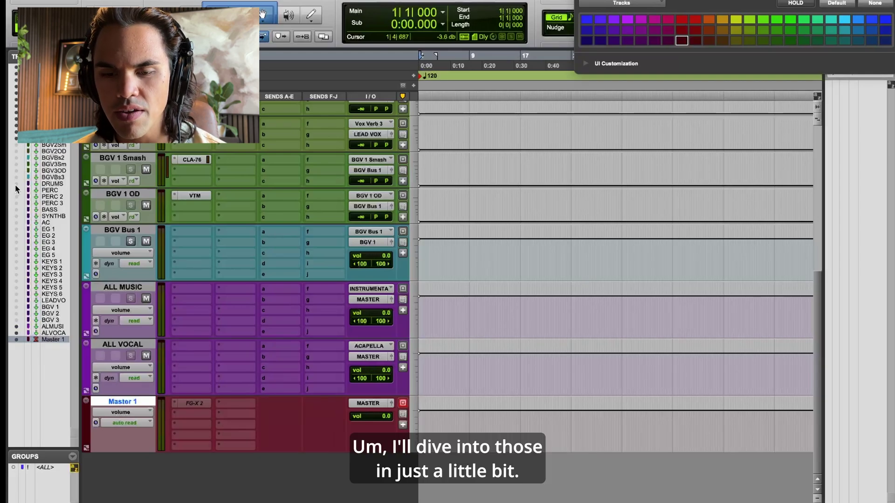
Show the hidden tracks from DRUMS through BGV 3 in the Tracks list.
{"action": "left_click_drag", "start_coordinate": [16, 185], "coordinate": [16, 319]}
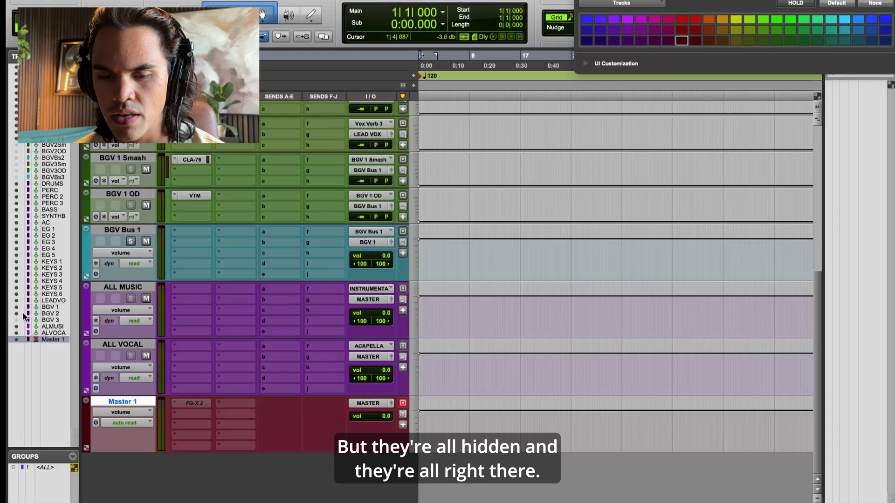
{"action": "scroll", "coordinate": [131, 389], "scroll_direction": "up", "scroll_amount": 10}
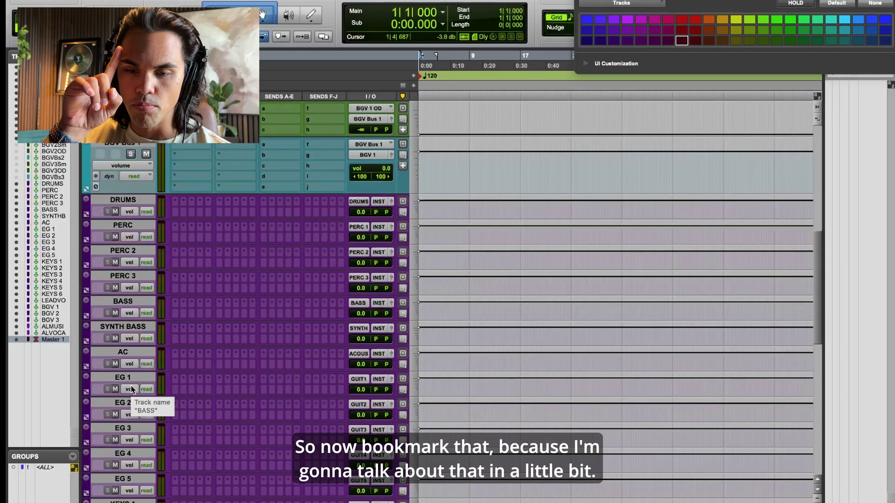
{"action": "scroll", "coordinate": [90, 198], "scroll_direction": "up", "scroll_amount": 10}
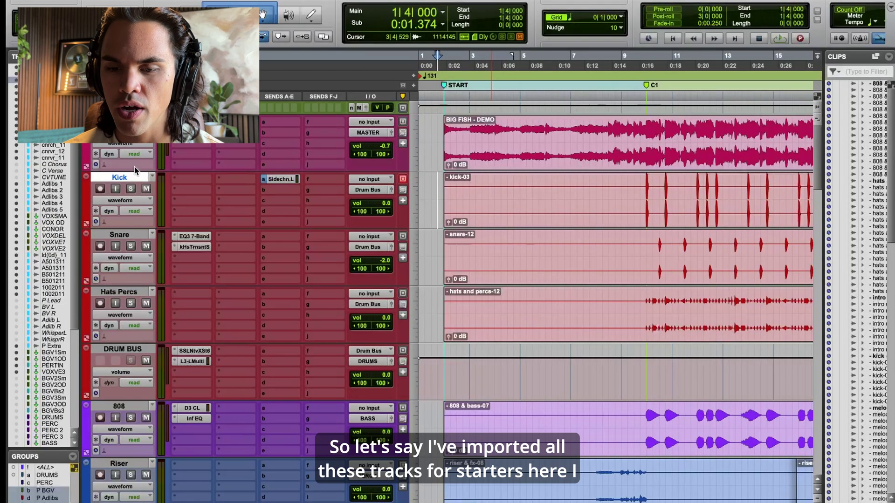
Recall the User > Drums track preset onto the Kick, Snare and Hats Percs tracks.
{"action": "left_click", "coordinate": [131, 294], "text": "shift"}
{"action": "right_click", "coordinate": [131, 293]}
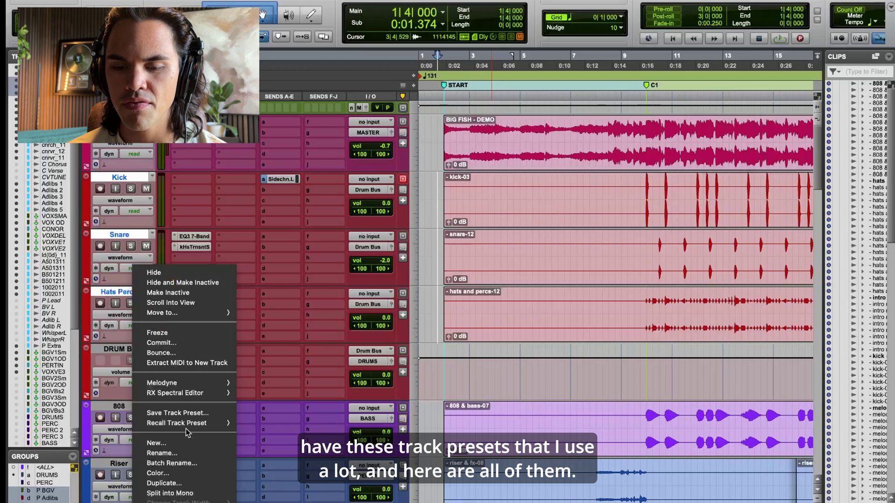
{"action": "mouse_move", "coordinate": [189, 428]}
{"action": "mouse_move", "coordinate": [261, 446]}
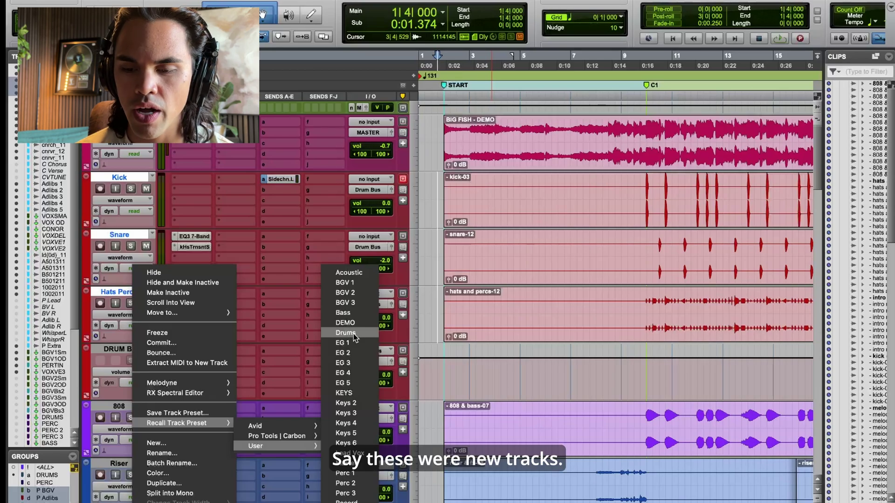
{"action": "left_click", "coordinate": [354, 334]}
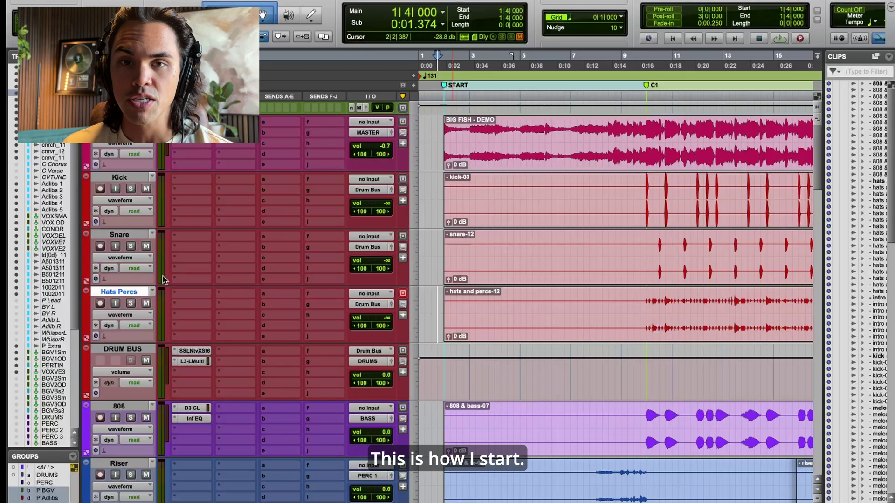
Recall the User > Bass track preset onto the 808 track.
{"action": "scroll", "coordinate": [163, 276], "scroll_direction": "down", "scroll_amount": 1}
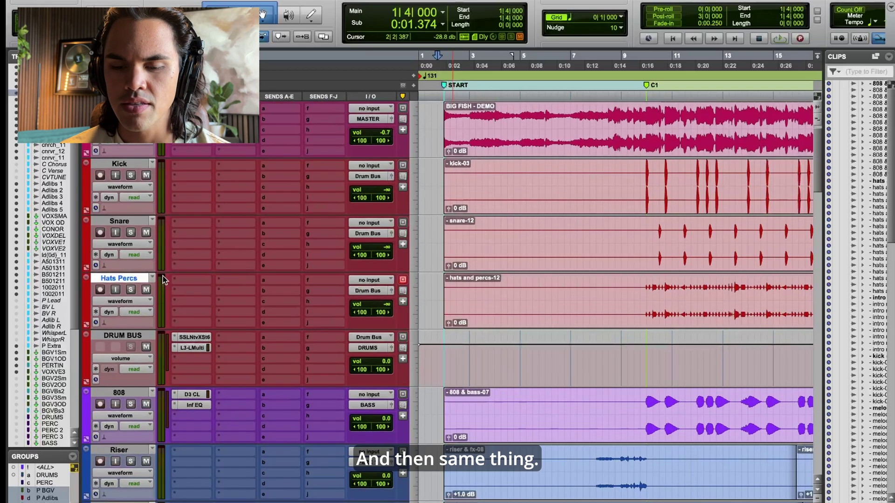
{"action": "left_click", "coordinate": [123, 393]}
{"action": "right_click", "coordinate": [122, 393]}
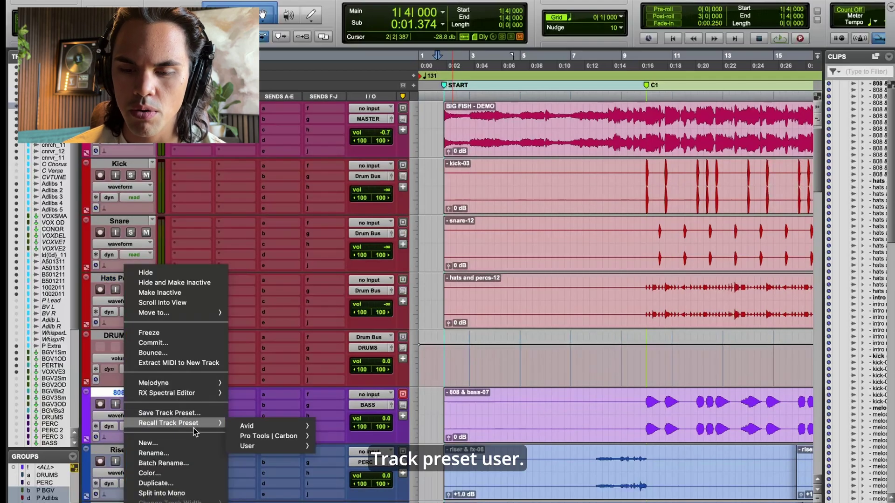
{"action": "mouse_move", "coordinate": [200, 423]}
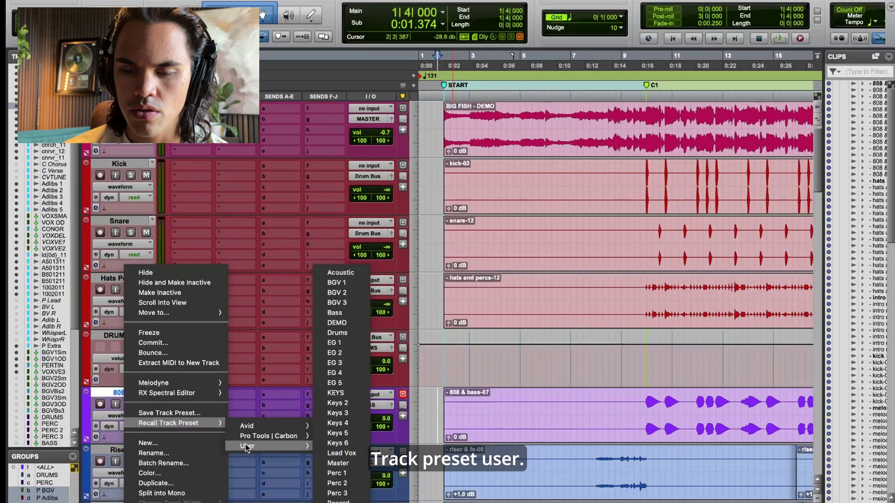
{"action": "left_click", "coordinate": [347, 315]}
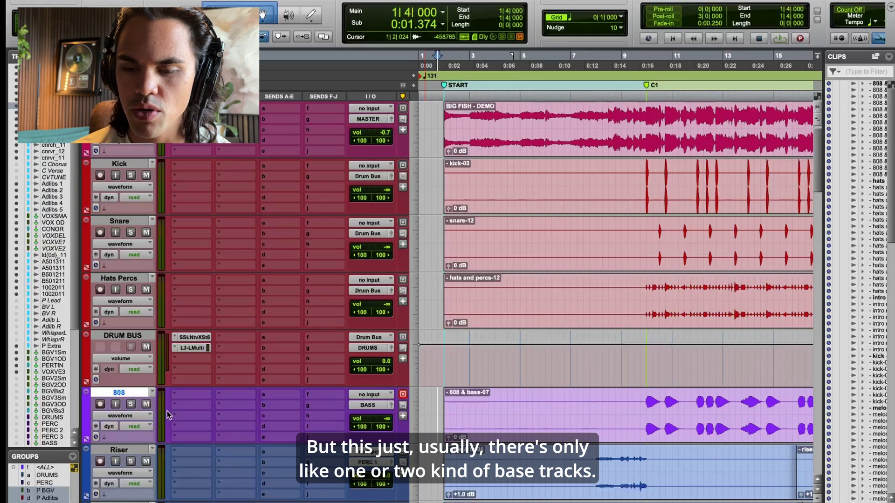
{"action": "scroll", "coordinate": [221, 402], "scroll_direction": "down", "scroll_amount": 1}
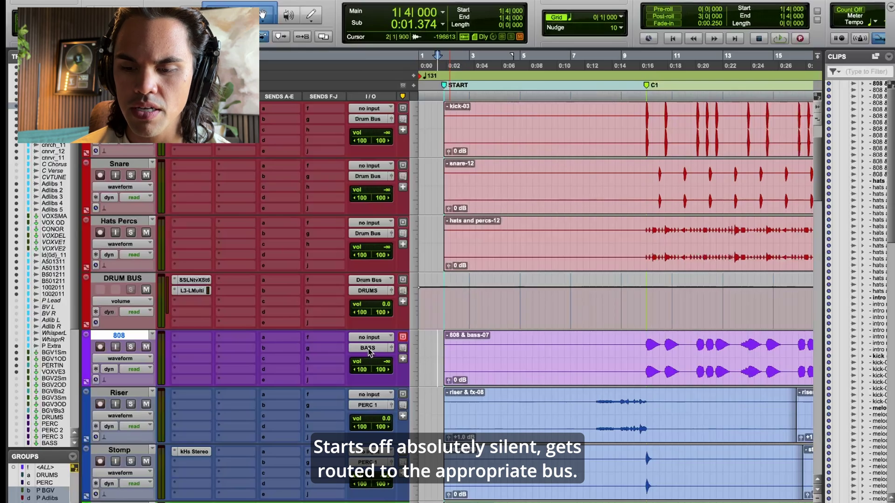
{"action": "scroll", "coordinate": [368, 352], "scroll_direction": "down", "scroll_amount": 10}
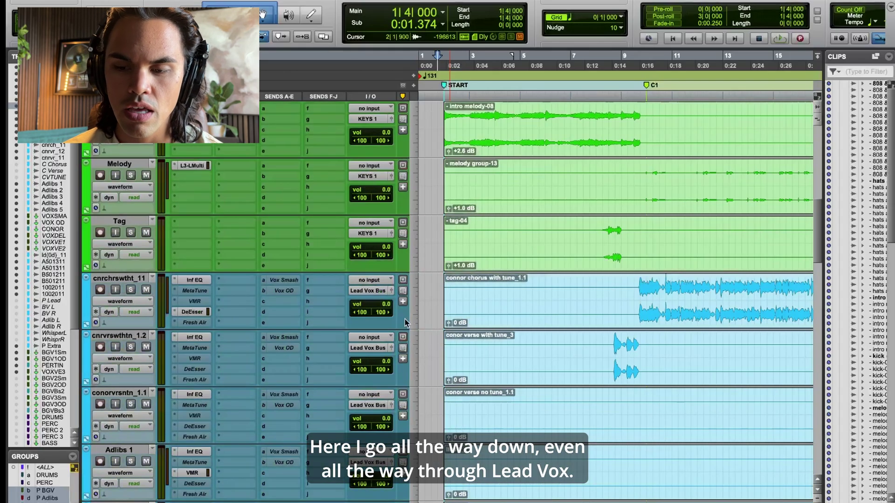
{"action": "left_click", "coordinate": [139, 279]}
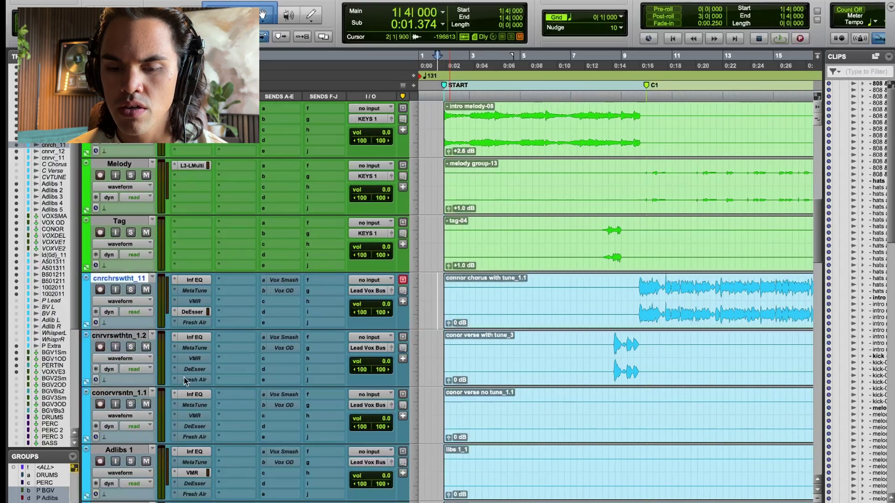
{"action": "scroll", "coordinate": [210, 379], "scroll_direction": "down", "scroll_amount": 3}
{"action": "scroll", "coordinate": [260, 373], "scroll_direction": "up", "scroll_amount": 4}
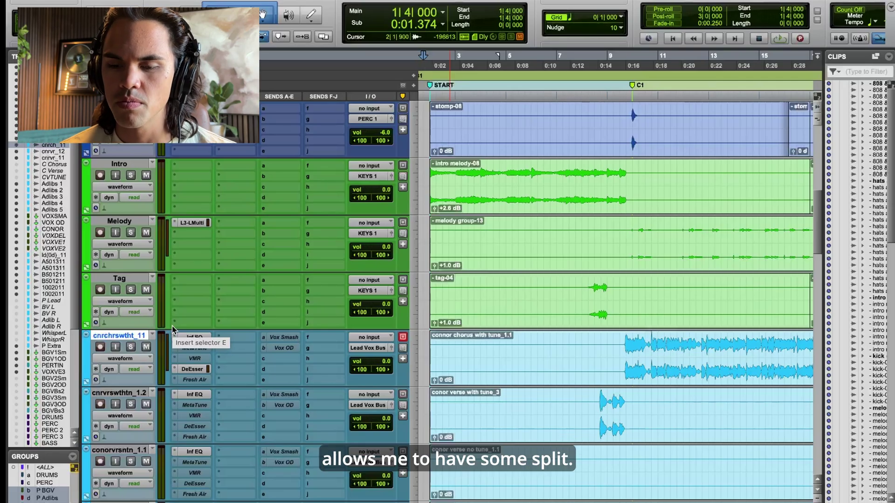
{"action": "scroll", "coordinate": [203, 401], "scroll_direction": "down", "scroll_amount": 10}
{"action": "scroll", "coordinate": [202, 402], "scroll_direction": "down", "scroll_amount": 10}
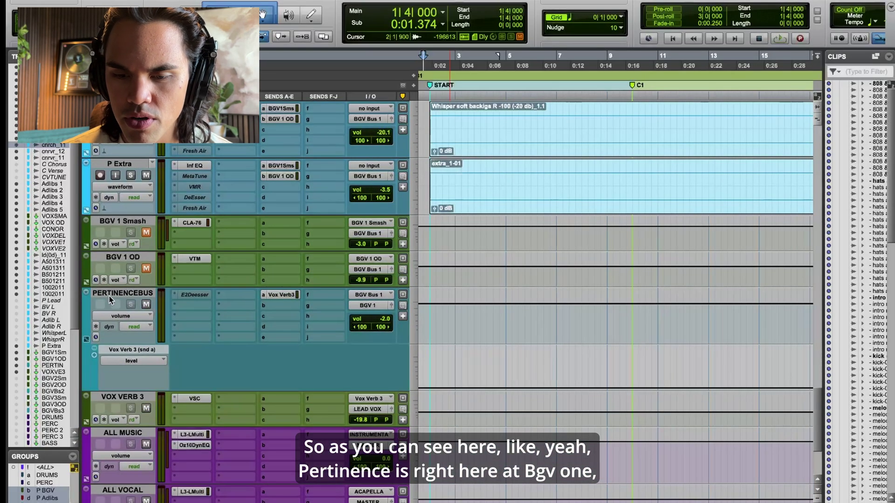
{"action": "left_click", "coordinate": [110, 297]}
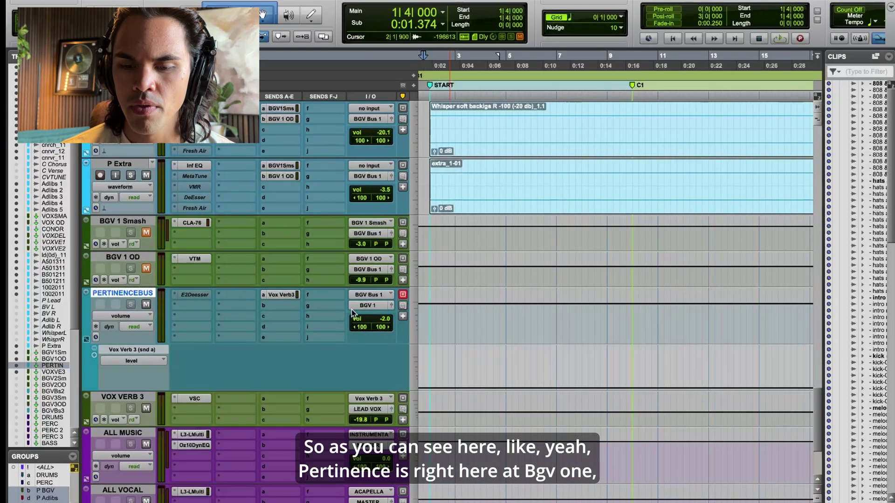
{"action": "scroll", "coordinate": [312, 342], "scroll_direction": "up", "scroll_amount": 2}
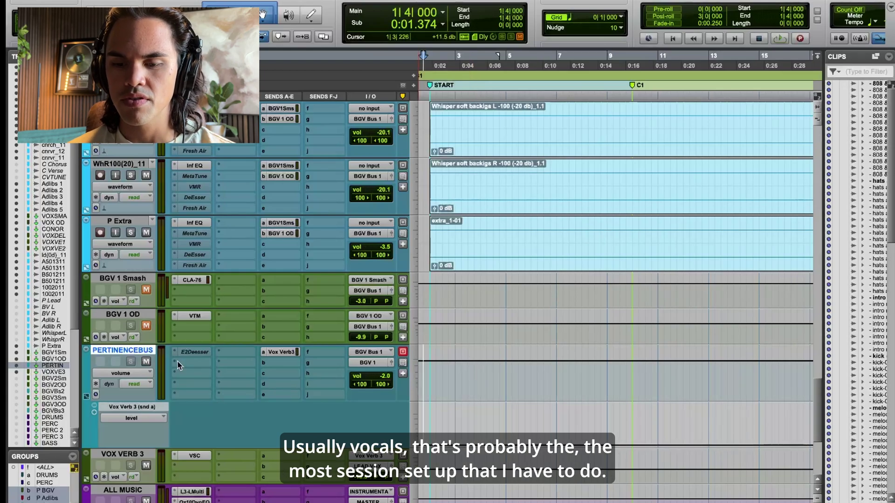
{"action": "scroll", "coordinate": [178, 366], "scroll_direction": "down", "scroll_amount": 10}
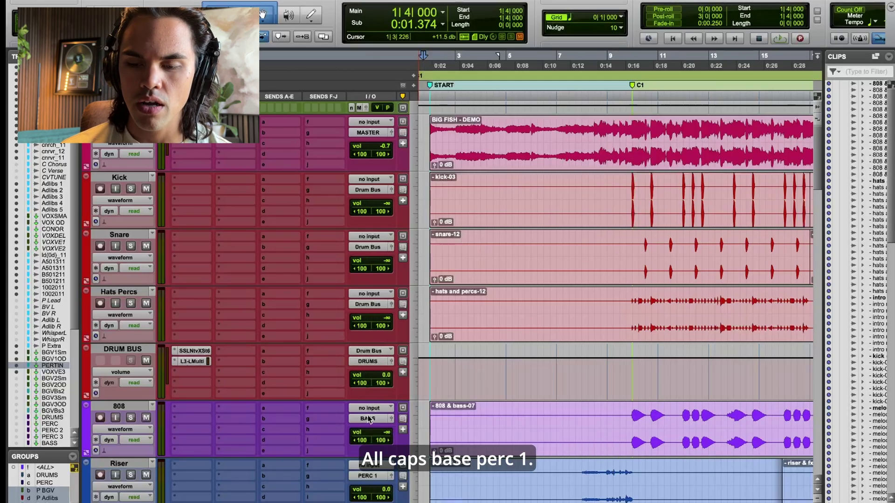
{"action": "scroll", "coordinate": [369, 480], "scroll_direction": "down", "scroll_amount": 5}
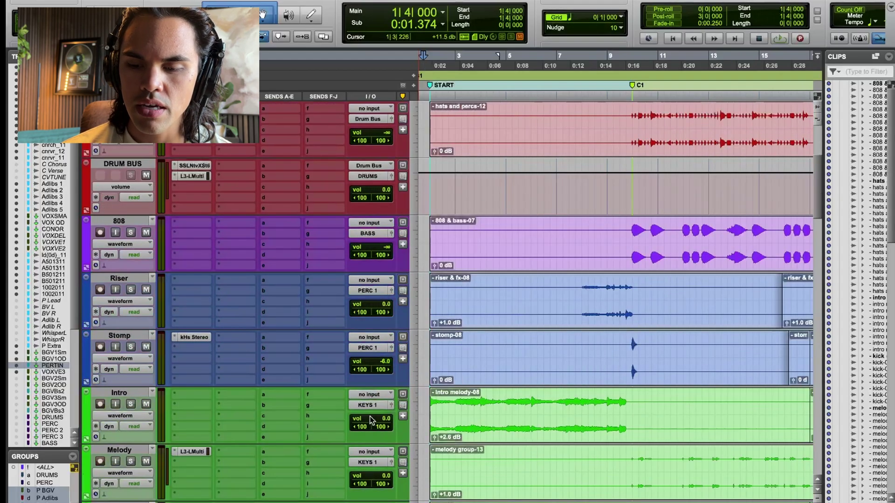
{"action": "scroll", "coordinate": [370, 411], "scroll_direction": "down", "scroll_amount": 4}
{"action": "scroll", "coordinate": [248, 289], "scroll_direction": "down", "scroll_amount": 2}
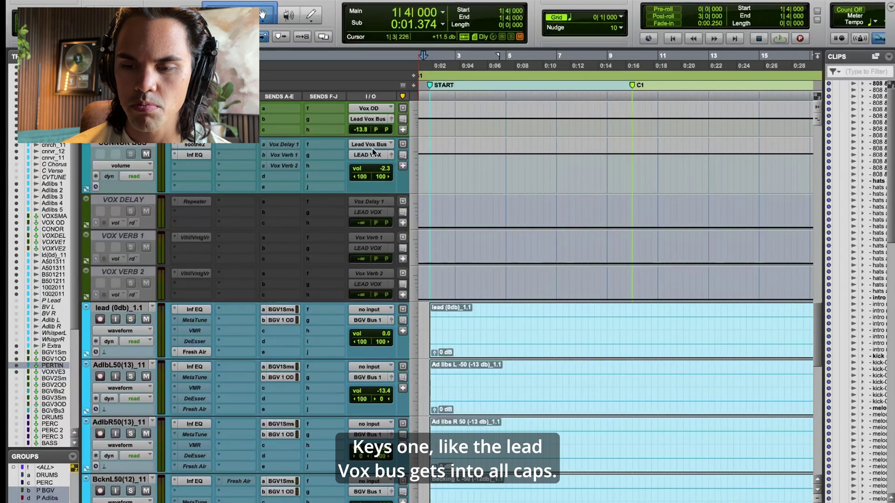
{"action": "scroll", "coordinate": [54, 294], "scroll_direction": "down", "scroll_amount": 5}
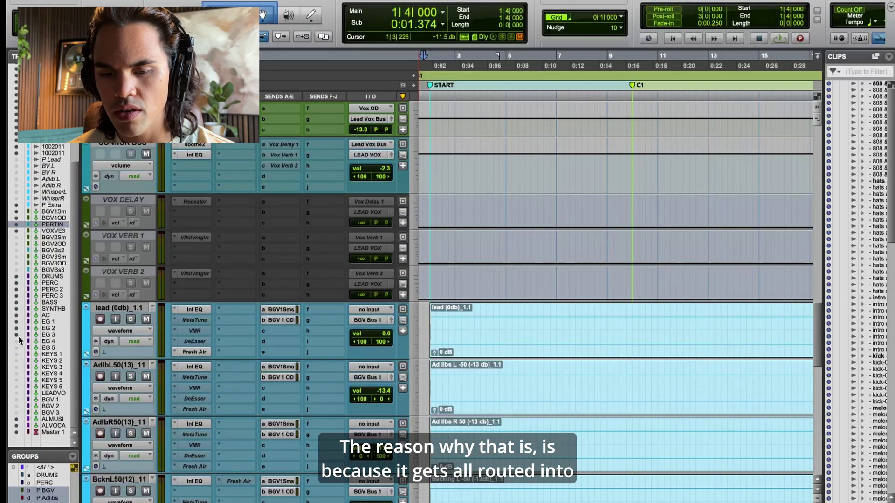
{"action": "scroll", "coordinate": [174, 418], "scroll_direction": "down", "scroll_amount": 10}
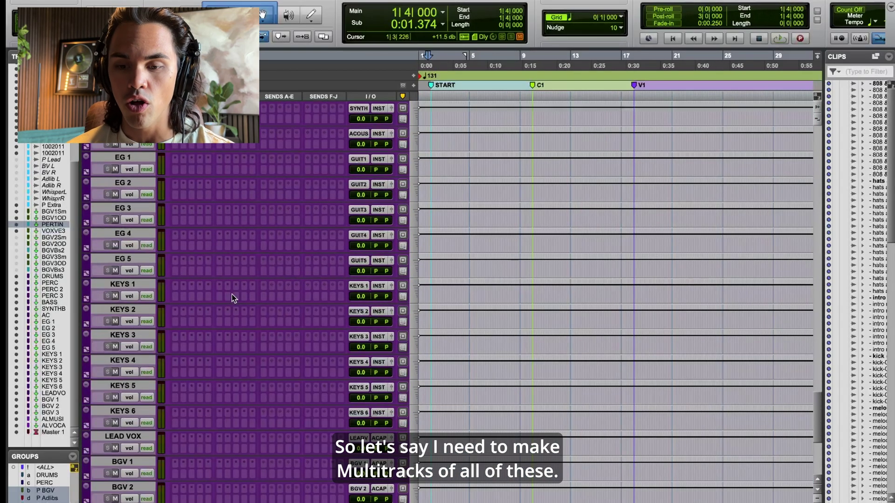
Scroll to the top of the stem tracks and select the DRUMS track.
{"action": "scroll", "coordinate": [232, 293], "scroll_direction": "up", "scroll_amount": 3}
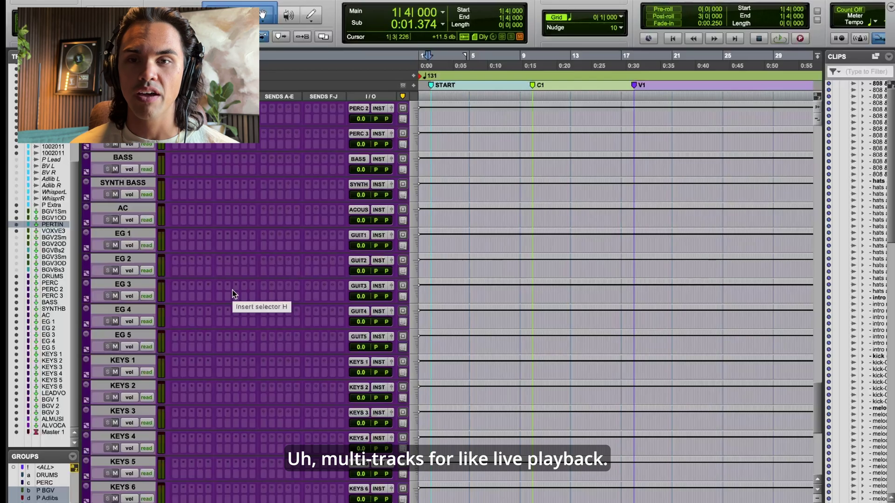
{"action": "scroll", "coordinate": [232, 290], "scroll_direction": "up", "scroll_amount": 3}
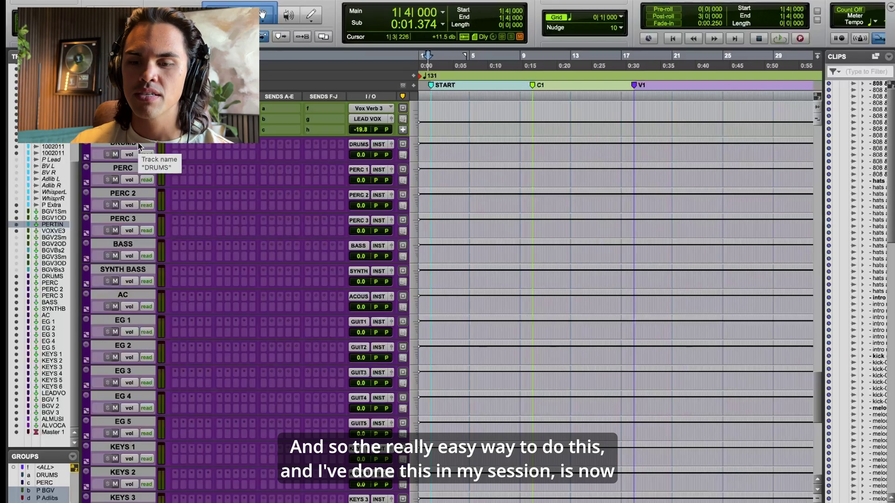
{"action": "left_click", "coordinate": [138, 145]}
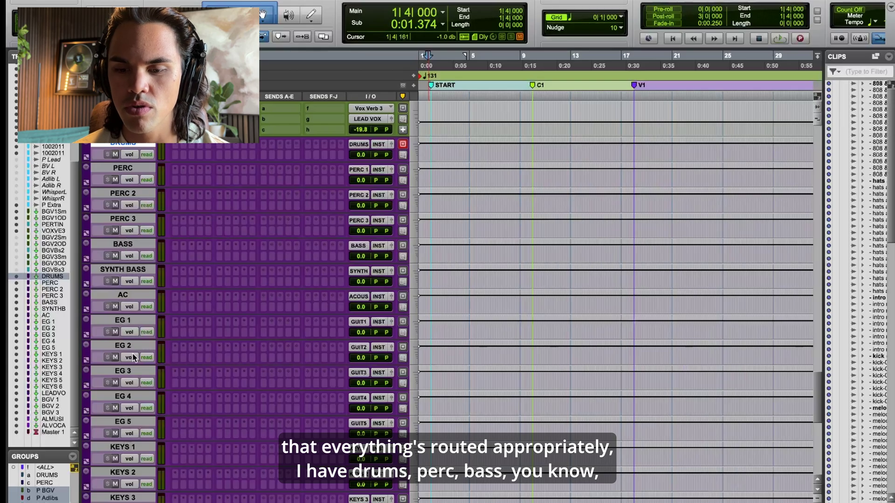
Hide the unneeded SYNTH BASS and AC tracks.
{"action": "left_click", "coordinate": [129, 274]}
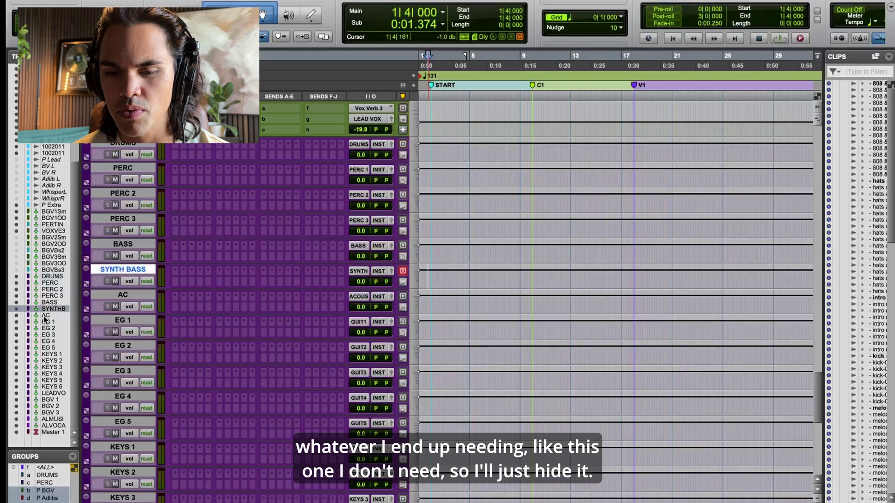
{"action": "right_click", "coordinate": [122, 273]}
{"action": "left_click", "coordinate": [135, 279]}
{"action": "left_click", "coordinate": [119, 274]}
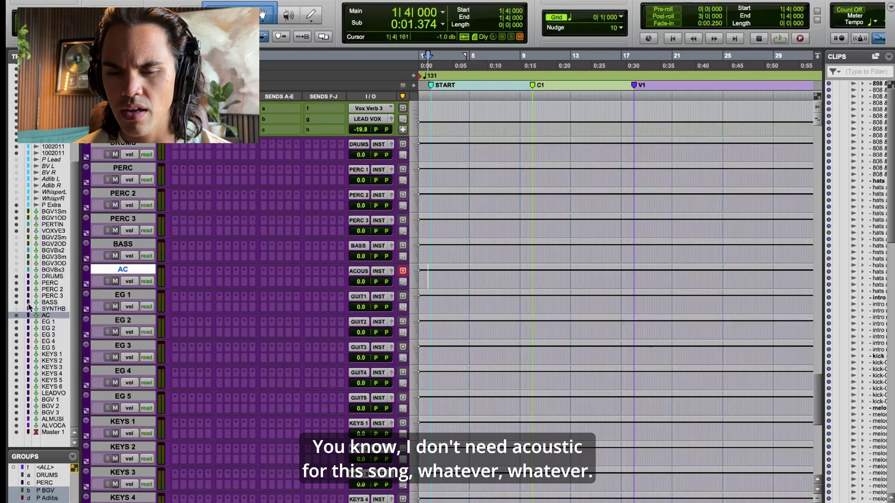
{"action": "right_click", "coordinate": [119, 273]}
{"action": "left_click", "coordinate": [132, 279]}
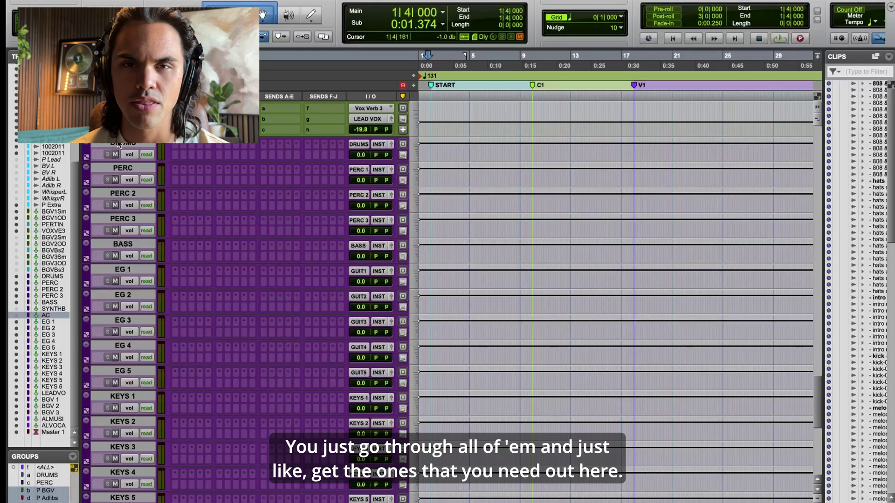
Select DRUMS through KEYS 1 and open their Track Bounce settings.
{"action": "left_click", "coordinate": [428, 149]}
{"action": "left_click", "coordinate": [131, 401], "text": "shift"}
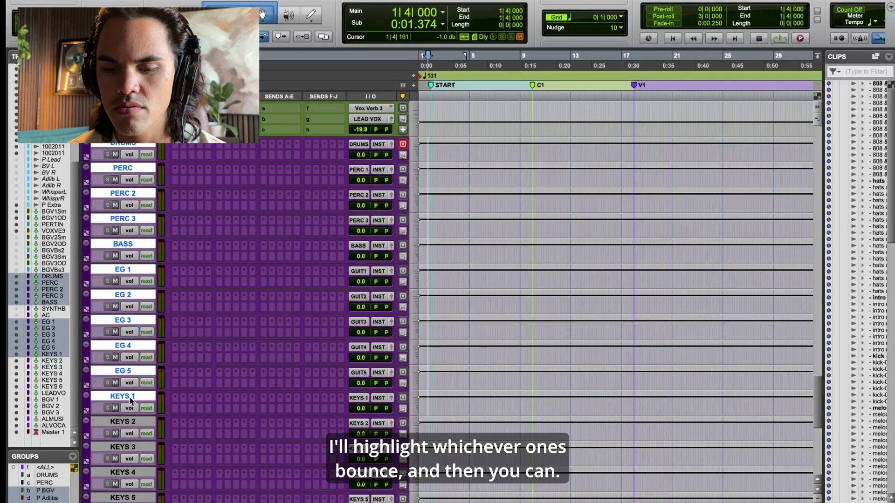
{"action": "right_click", "coordinate": [131, 401]}
{"action": "left_click", "coordinate": [152, 387]}
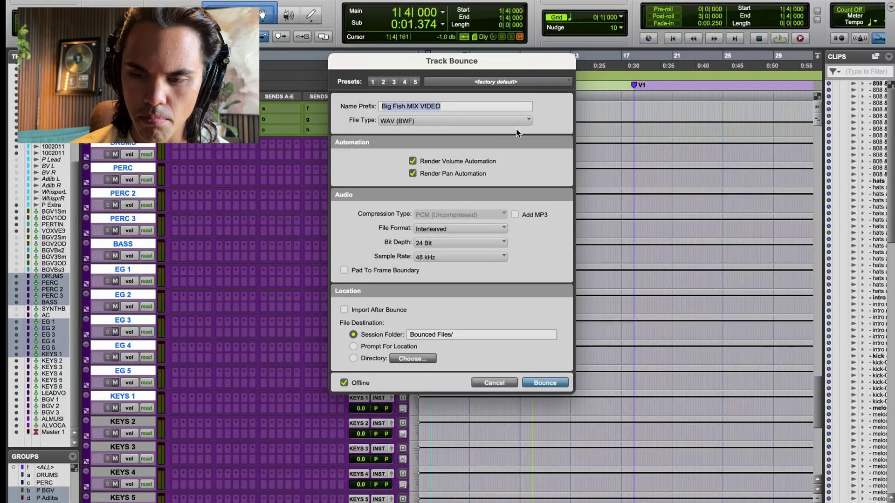
Cancel the Track Bounce dialog, leaving the DRUMS through KEYS stems unbounced.
{"action": "left_click", "coordinate": [492, 382]}
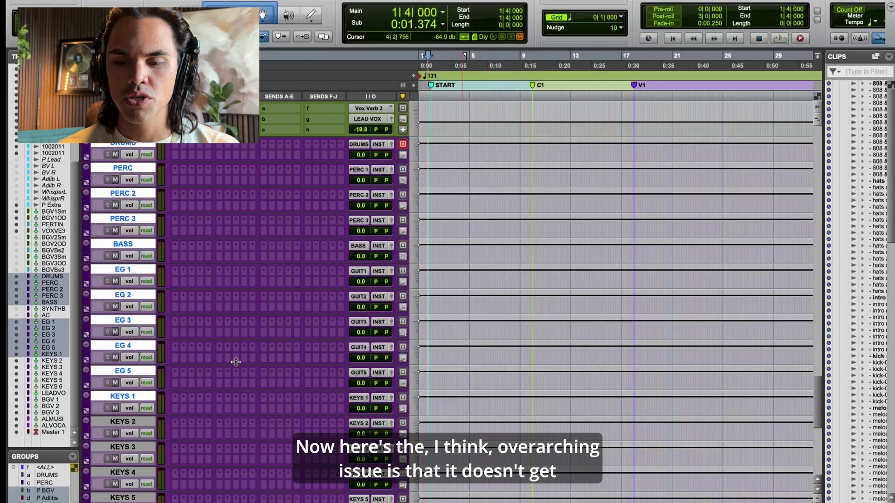
{"action": "scroll", "coordinate": [219, 357], "scroll_direction": "down", "scroll_amount": 5}
{"action": "scroll", "coordinate": [169, 373], "scroll_direction": "up", "scroll_amount": 4}
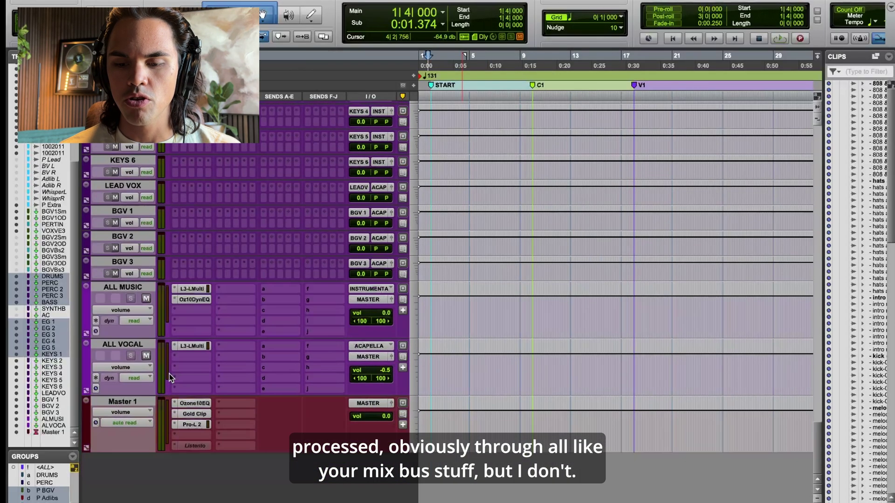
{"action": "scroll", "coordinate": [169, 373], "scroll_direction": "up", "scroll_amount": 3}
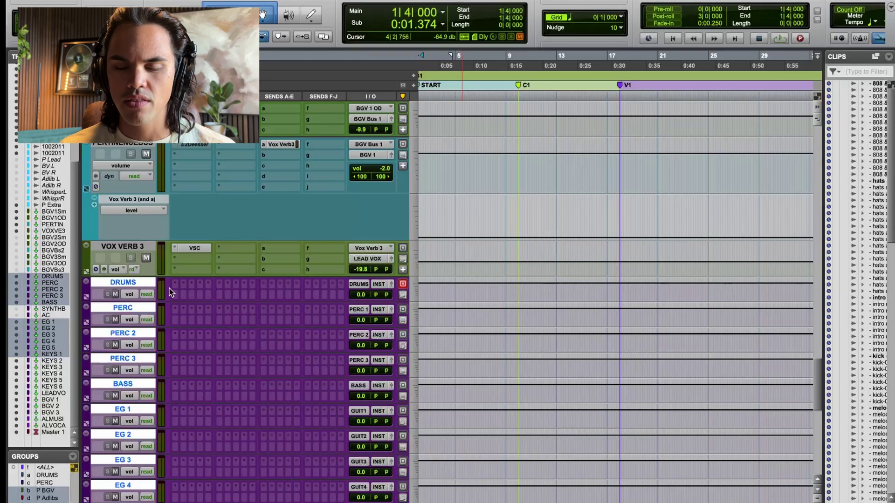
Select DRUMS alone, open its Track Bounce dialog, then cancel it.
{"action": "left_click", "coordinate": [149, 284]}
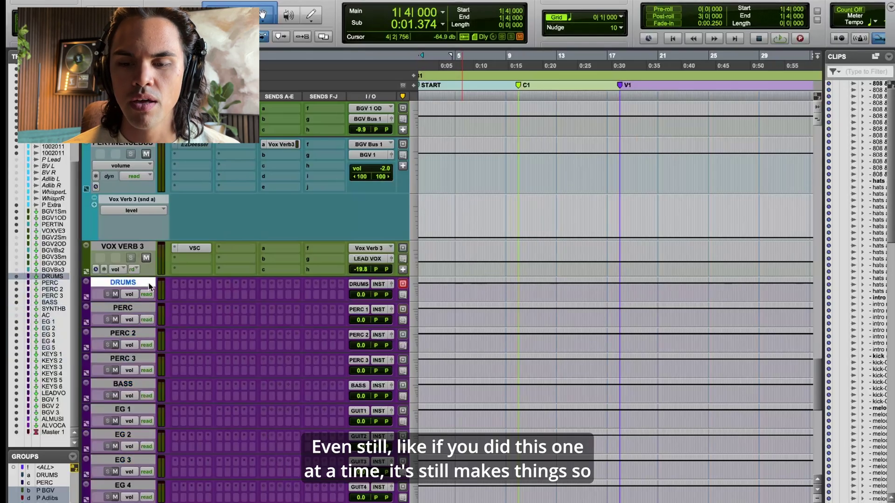
{"action": "right_click", "coordinate": [149, 285]}
{"action": "left_click", "coordinate": [191, 366]}
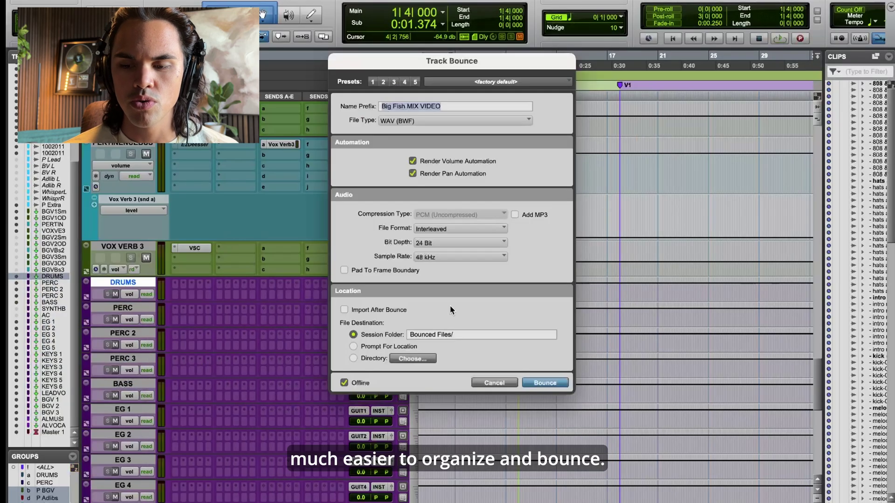
{"action": "left_click", "coordinate": [491, 383]}
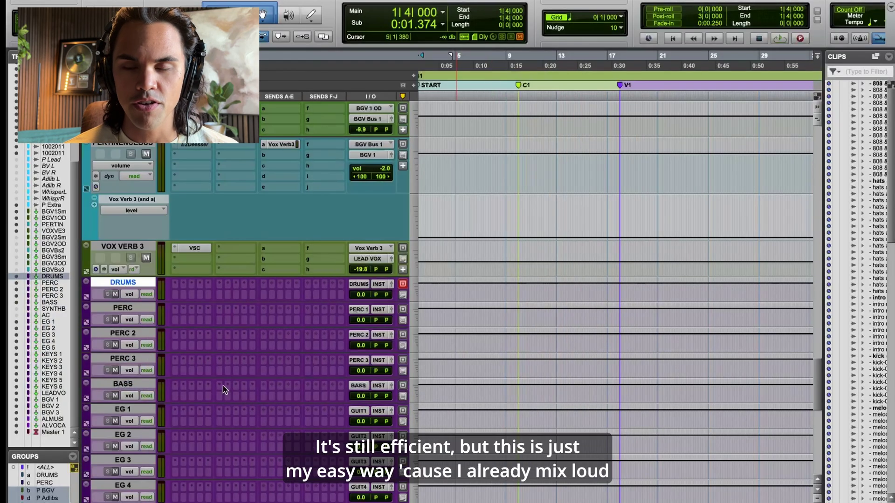
{"action": "scroll", "coordinate": [123, 331], "scroll_direction": "down", "scroll_amount": 5}
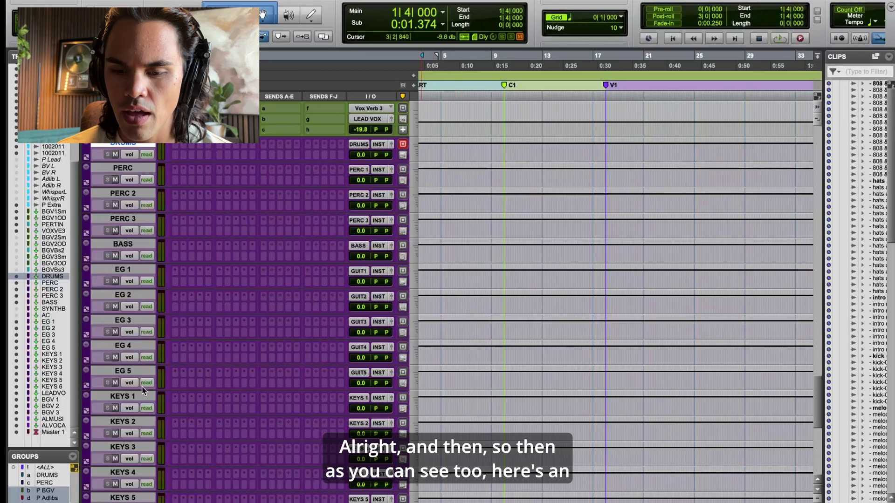
Try selections of DRUMS through KEYS 6, the ALL MUSIC bus, and LEAD VOX with BGV 1–3.
{"action": "scroll", "coordinate": [140, 410], "scroll_direction": "down", "scroll_amount": 3}
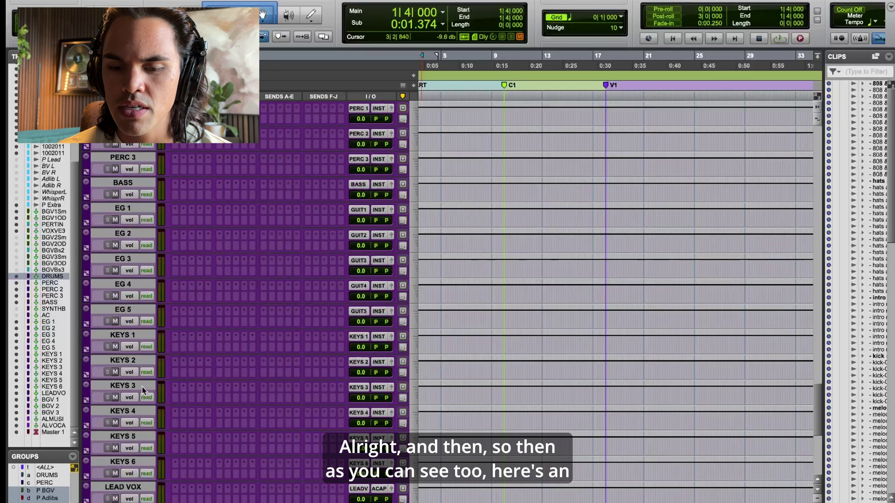
{"action": "left_click", "coordinate": [140, 462], "text": "shift"}
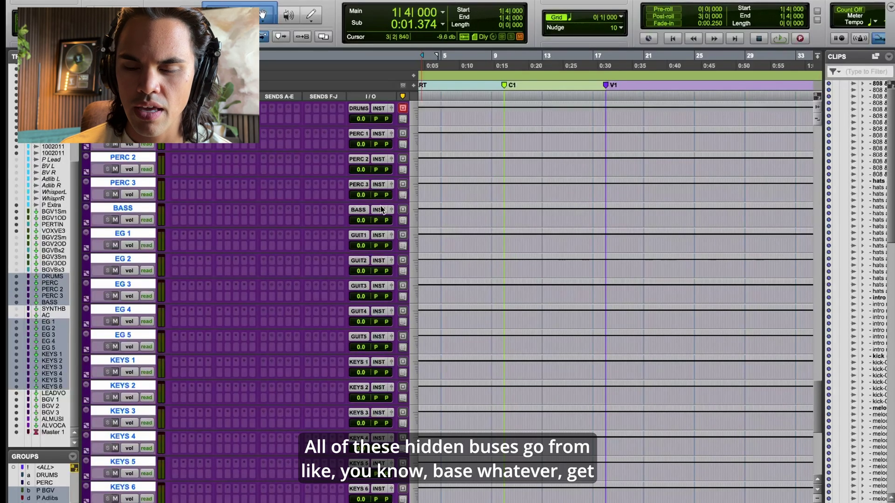
{"action": "scroll", "coordinate": [383, 215], "scroll_direction": "down", "scroll_amount": 6}
{"action": "scroll", "coordinate": [384, 216], "scroll_direction": "down", "scroll_amount": 7}
{"action": "left_click", "coordinate": [122, 287]}
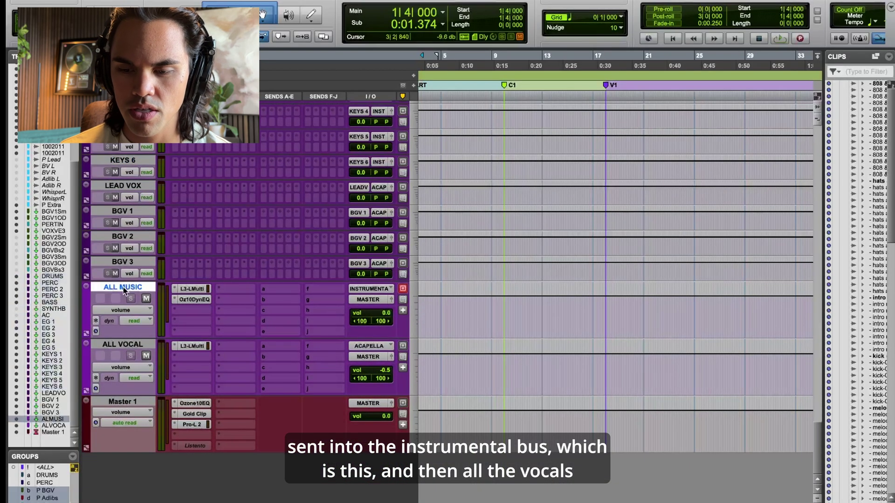
{"action": "left_click", "coordinate": [122, 185]}
{"action": "left_click", "coordinate": [133, 262], "text": "shift"}
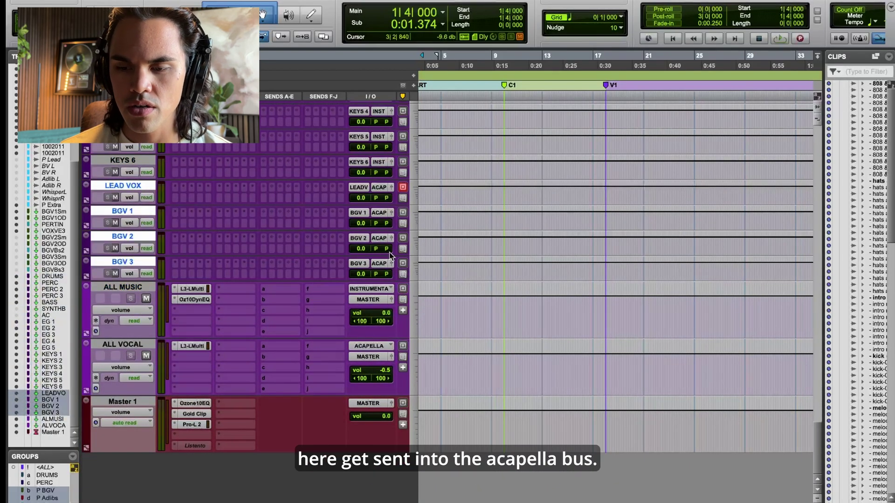
Pair ALL VOCAL with ALL MUSIC, briefly pick Master 1, then reselect both buses.
{"action": "left_click", "coordinate": [140, 345]}
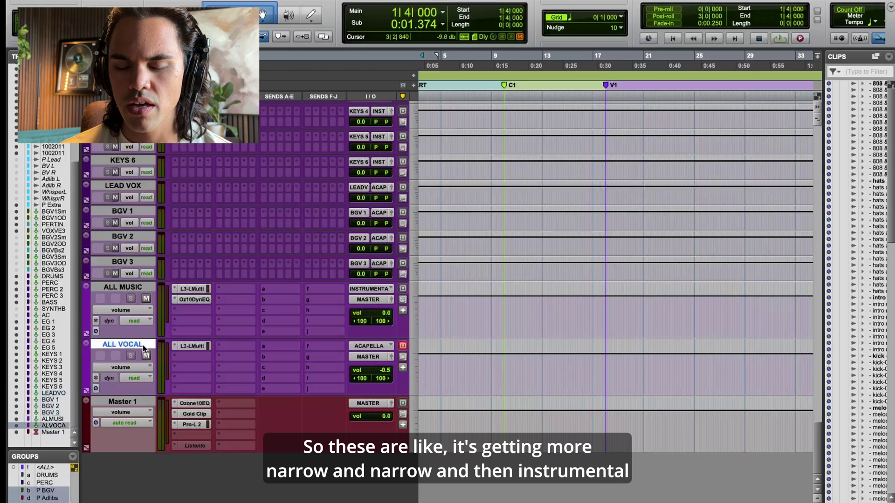
{"action": "left_click", "coordinate": [127, 289], "text": "shift"}
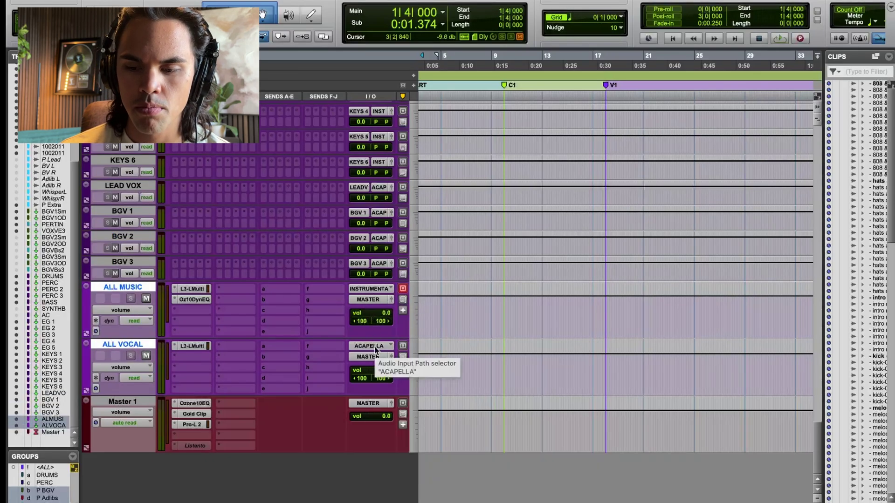
{"action": "left_click", "coordinate": [144, 403]}
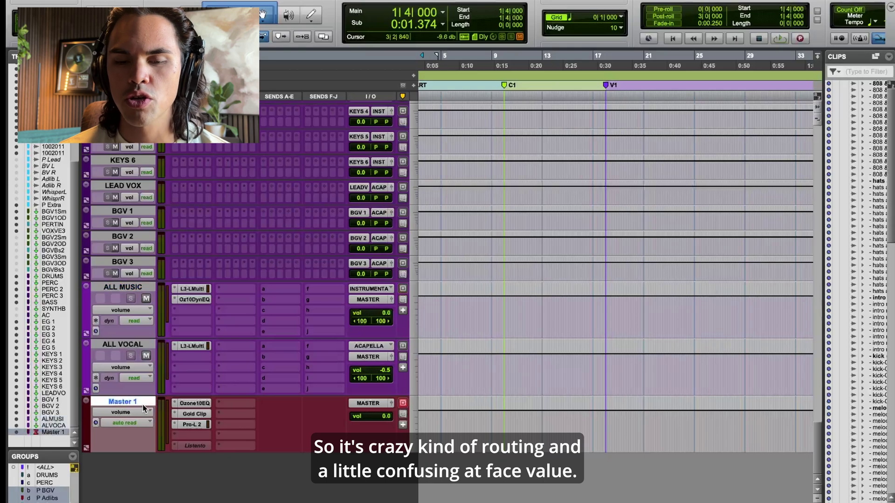
{"action": "scroll", "coordinate": [142, 404], "scroll_direction": "up", "scroll_amount": 2}
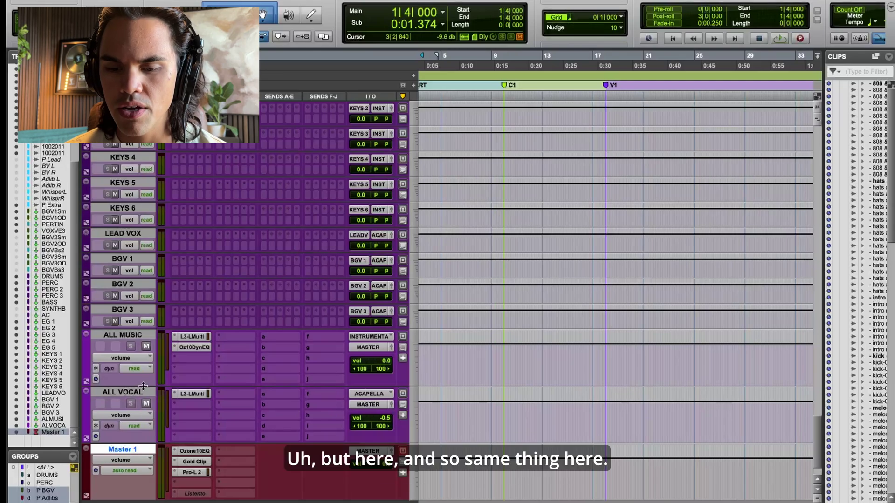
{"action": "left_click", "coordinate": [123, 392]}
{"action": "scroll", "coordinate": [140, 326], "scroll_direction": "up", "scroll_amount": 1}
{"action": "left_click", "coordinate": [136, 364], "text": "shift"}
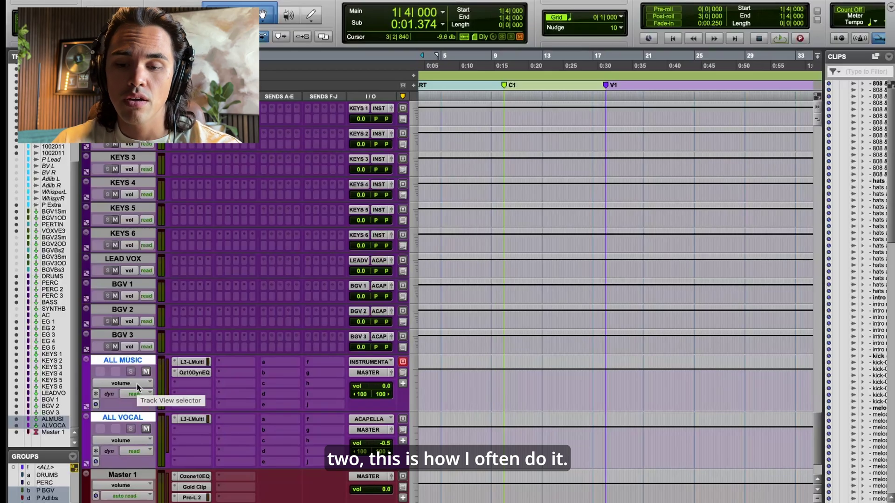
{"action": "scroll", "coordinate": [141, 243], "scroll_direction": "up", "scroll_amount": 10}
Extend the selection to DRUMS and bounce all selected tracks offline via Track Bounce.
{"action": "left_click", "coordinate": [141, 243], "text": "shift"}
{"action": "scroll", "coordinate": [142, 247], "scroll_direction": "down", "scroll_amount": 6}
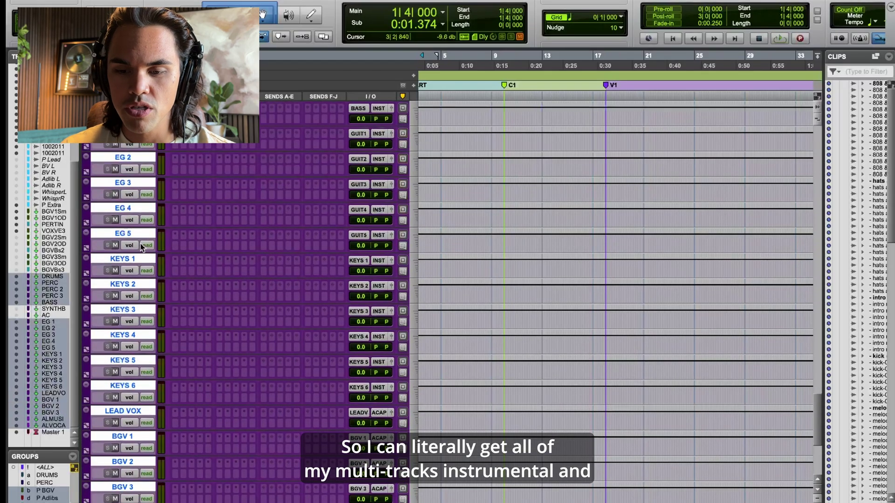
{"action": "scroll", "coordinate": [141, 246], "scroll_direction": "down", "scroll_amount": 5}
{"action": "right_click", "coordinate": [134, 445]}
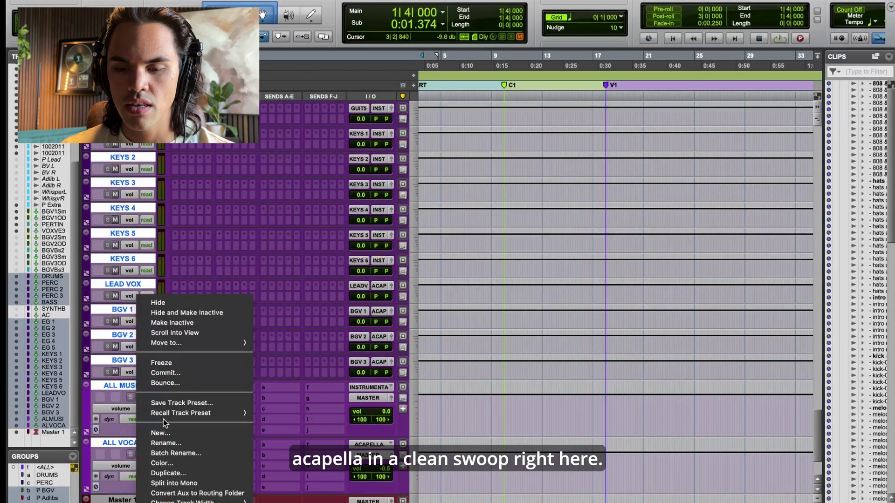
{"action": "left_click", "coordinate": [165, 383]}
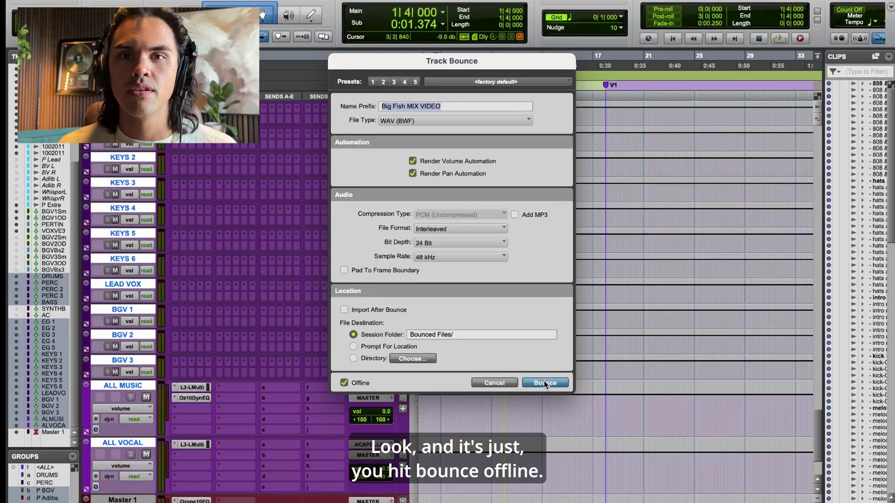
{"action": "left_click", "coordinate": [506, 385]}
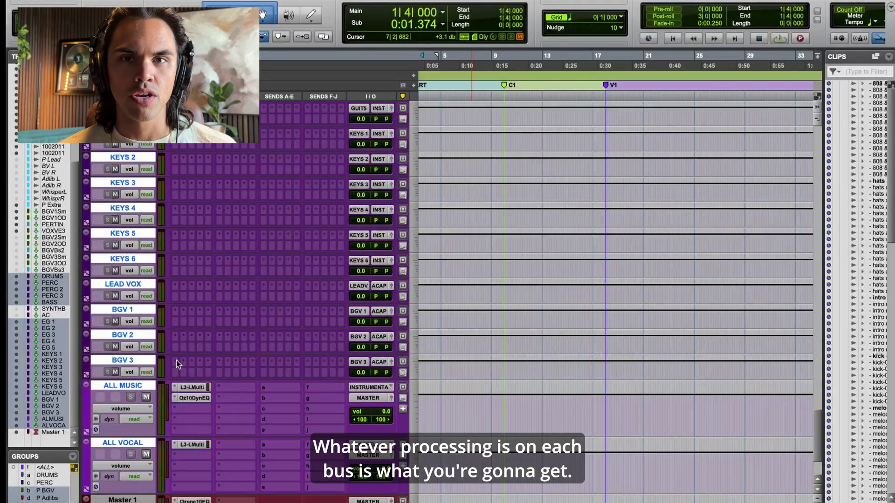
Select the ALL MUSIC bus, then switch the selection to the ALL VOCAL bus.
{"action": "left_click", "coordinate": [135, 387]}
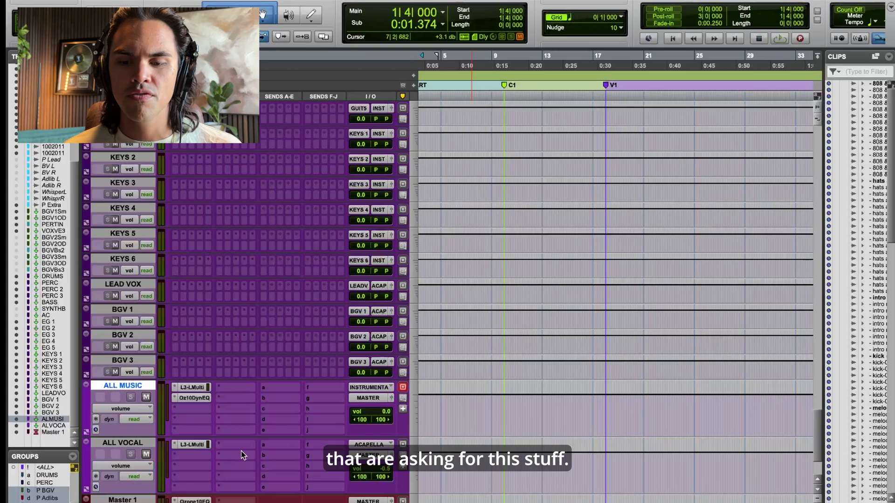
{"action": "left_click", "coordinate": [148, 448]}
{"action": "scroll", "coordinate": [144, 448], "scroll_direction": "down", "scroll_amount": 1}
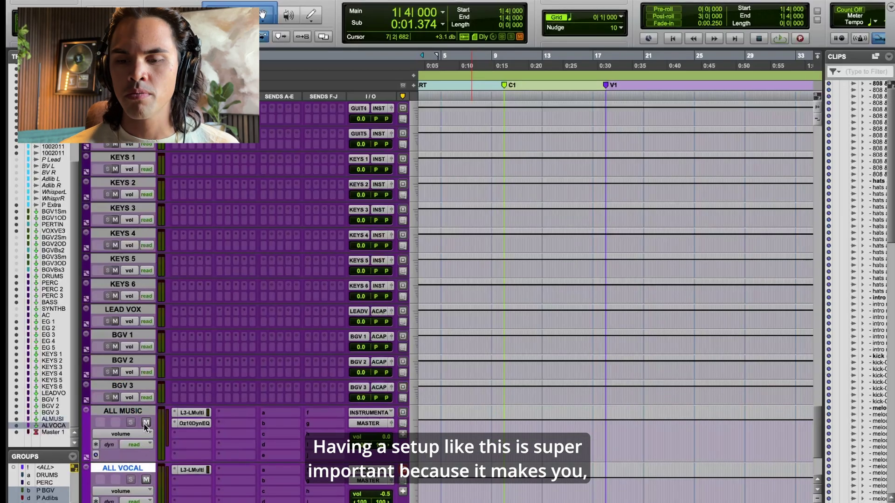
{"action": "scroll", "coordinate": [142, 432], "scroll_direction": "up", "scroll_amount": 4}
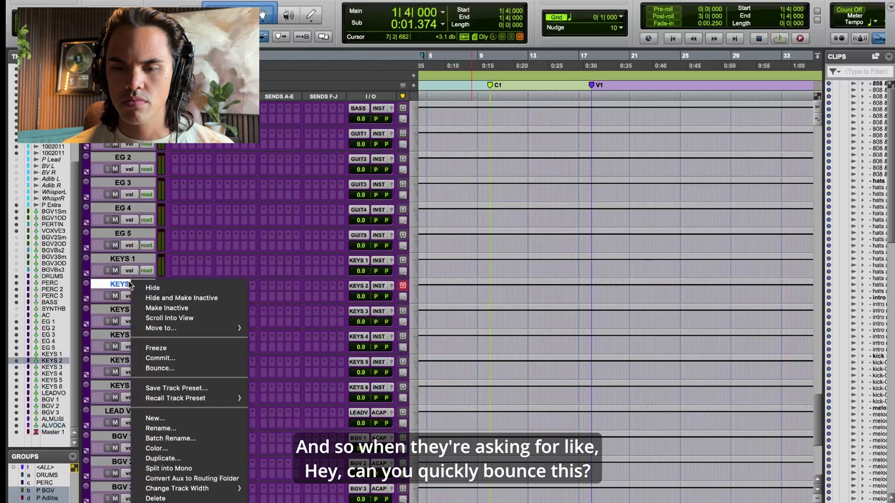
{"action": "left_click", "coordinate": [183, 367]}
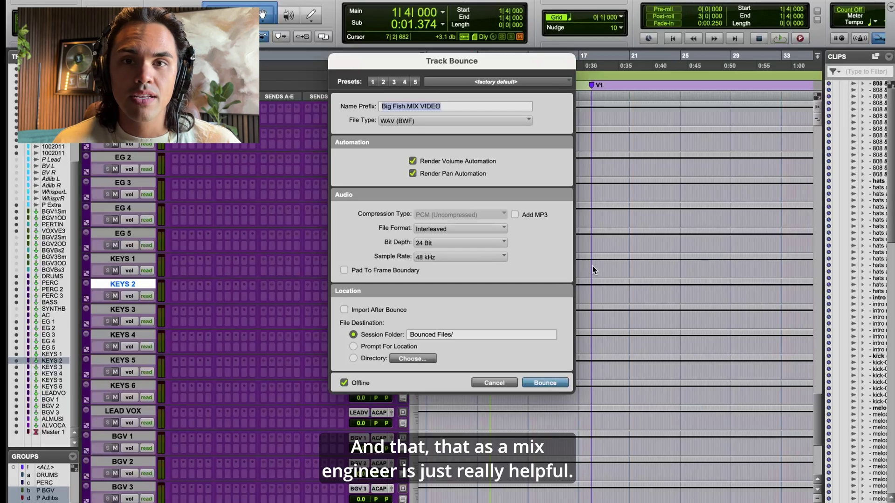
{"action": "left_click", "coordinate": [495, 382]}
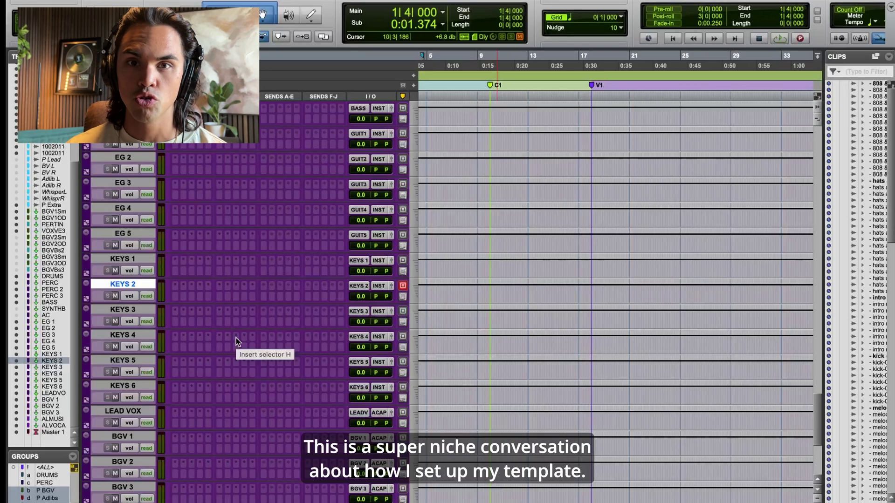
Select the DRUMS through BGV 3 stem tracks in the Tracks list, hide them, and clear the selection.
{"action": "scroll", "coordinate": [235, 337], "scroll_direction": "up", "scroll_amount": 10}
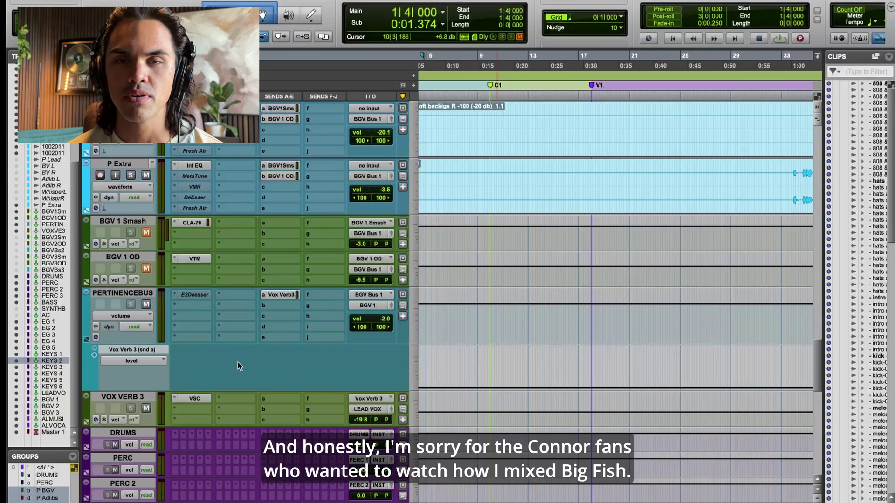
{"action": "scroll", "coordinate": [238, 362], "scroll_direction": "down", "scroll_amount": 10}
{"action": "scroll", "coordinate": [238, 362], "scroll_direction": "down", "scroll_amount": 10}
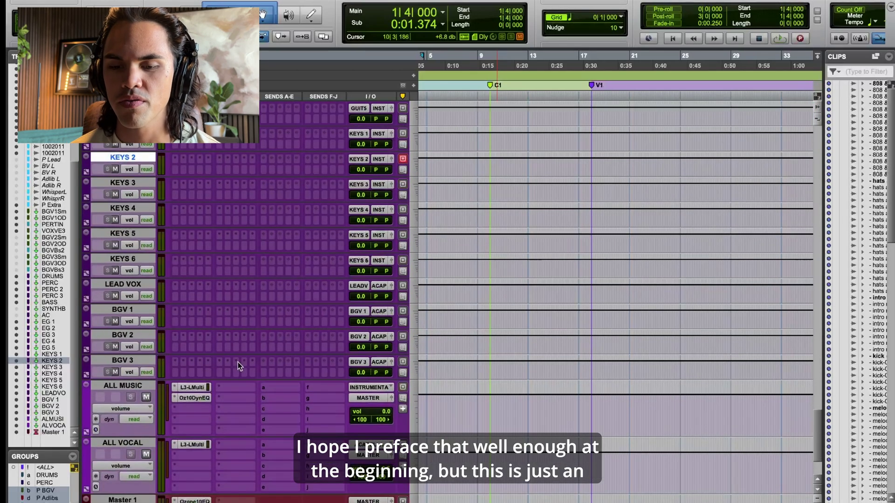
{"action": "scroll", "coordinate": [263, 399], "scroll_direction": "down", "scroll_amount": 3}
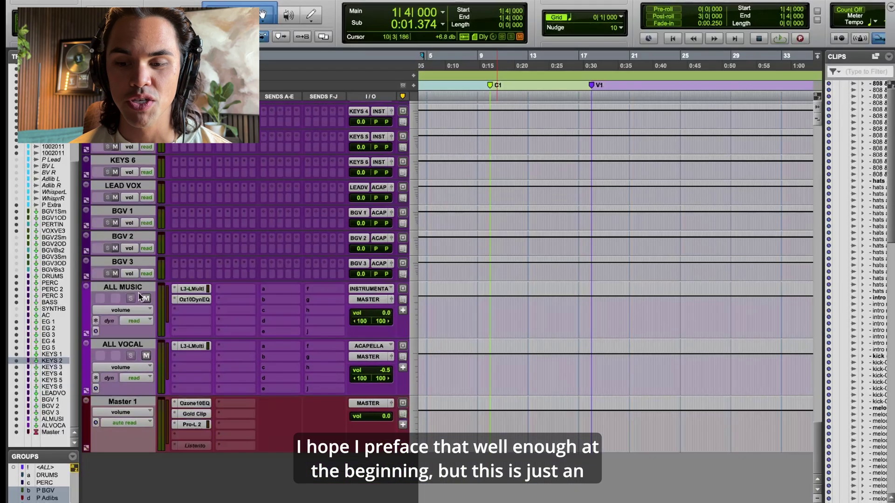
{"action": "left_click", "coordinate": [123, 262]}
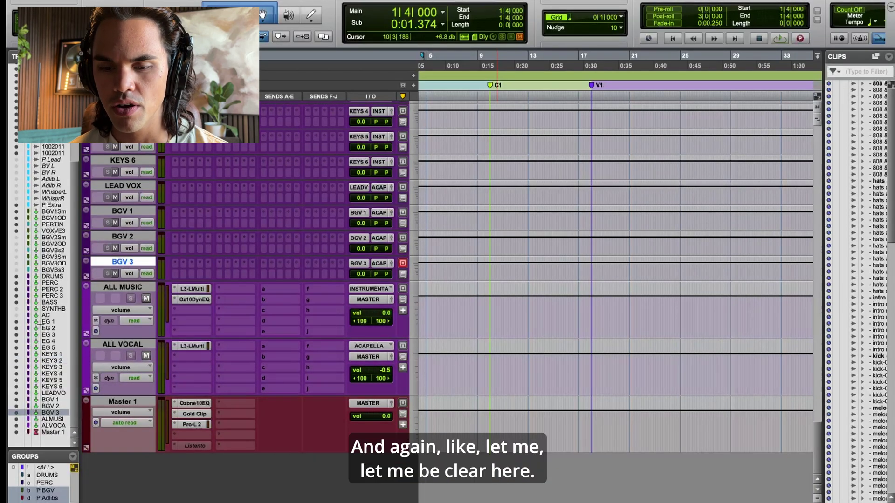
{"action": "left_click", "coordinate": [49, 277], "text": "shift"}
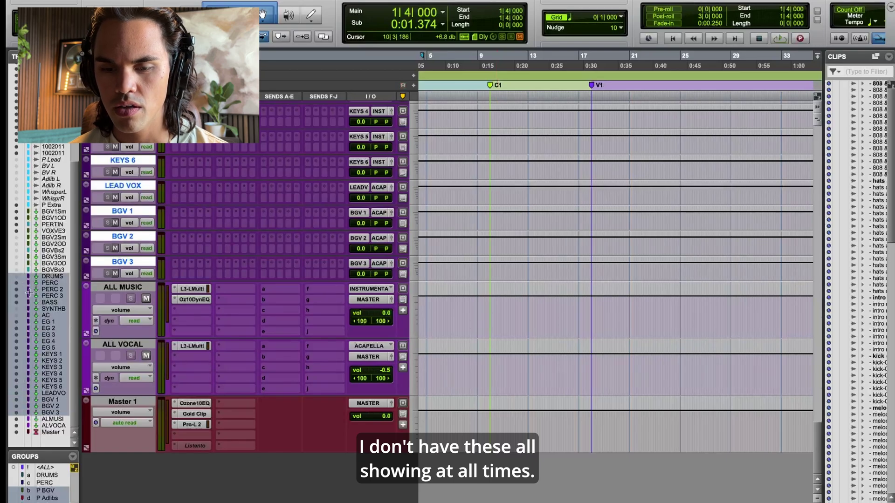
{"action": "left_click", "coordinate": [16, 374]}
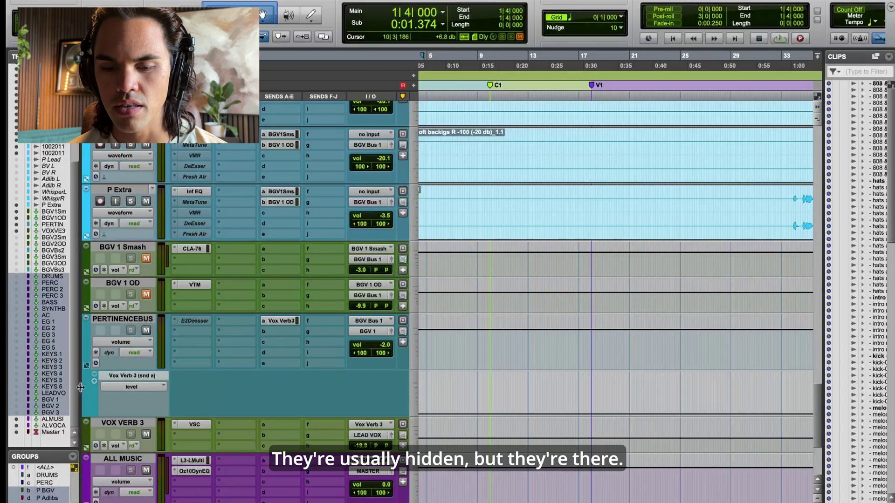
{"action": "left_click", "coordinate": [53, 270]}
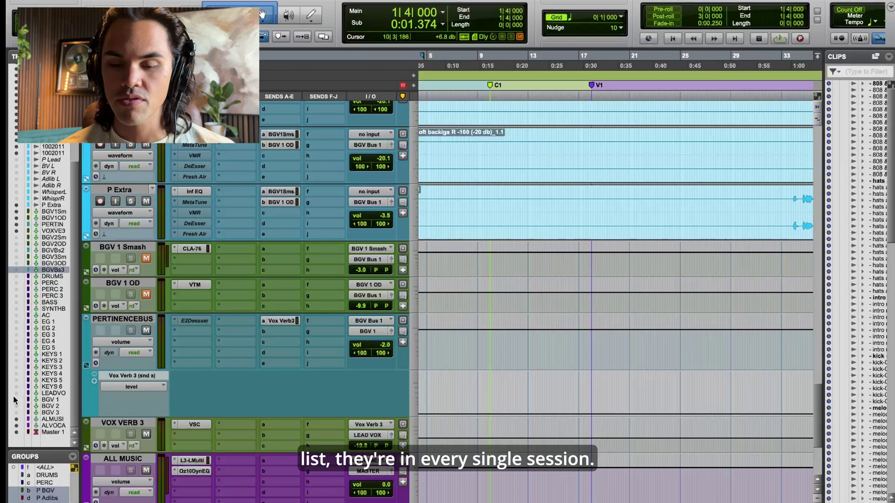
Select the VOX VERB 3 track and the ALL MUSIC bus.
{"action": "scroll", "coordinate": [134, 477], "scroll_direction": "down", "scroll_amount": 5}
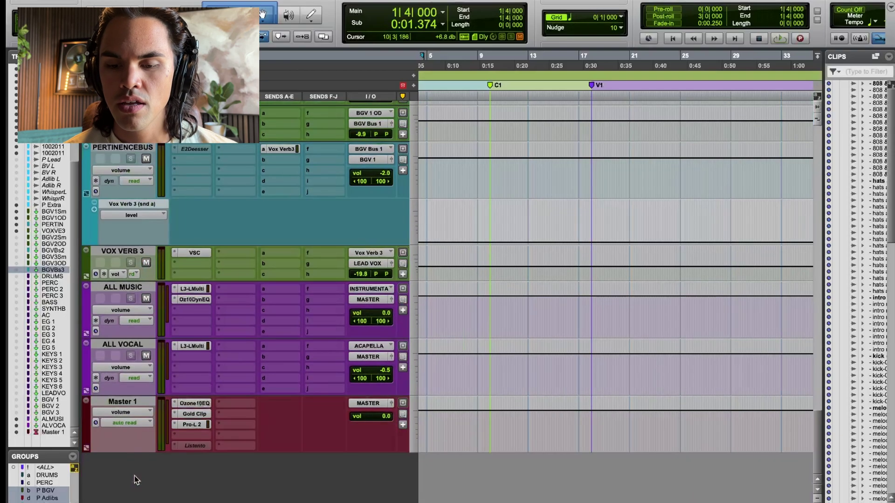
{"action": "left_click", "coordinate": [123, 251]}
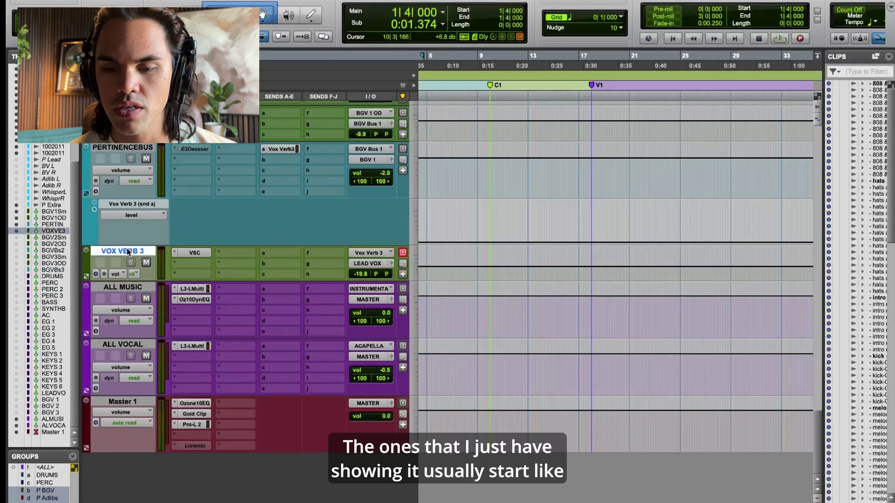
{"action": "left_click", "coordinate": [132, 287]}
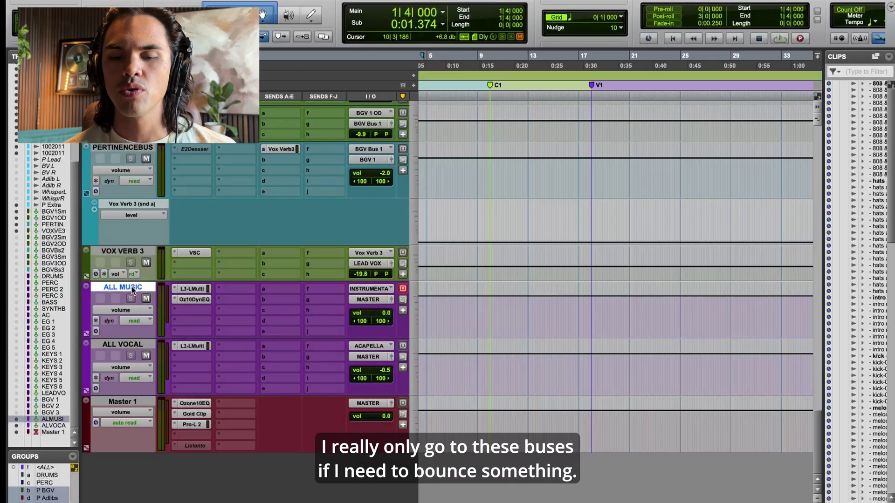